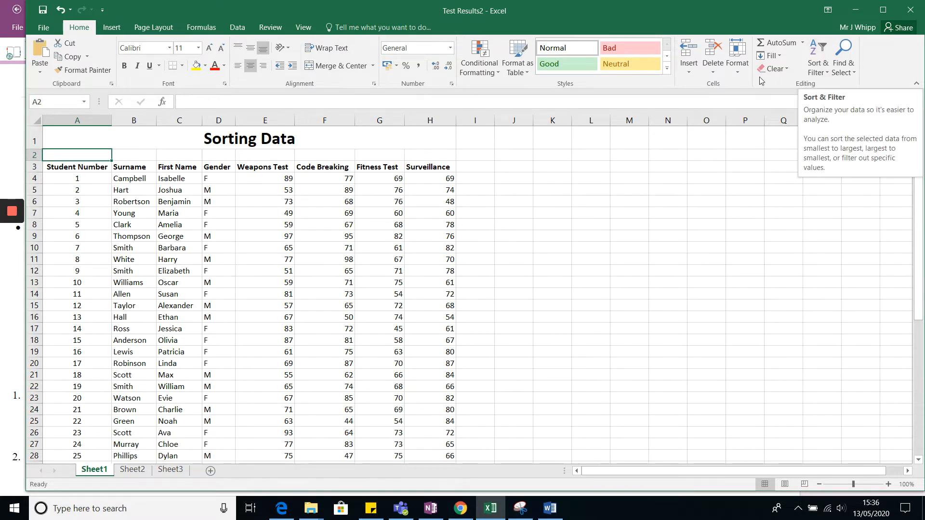
- Sort the student results table by Surname from A to Z
left_click(829, 76)
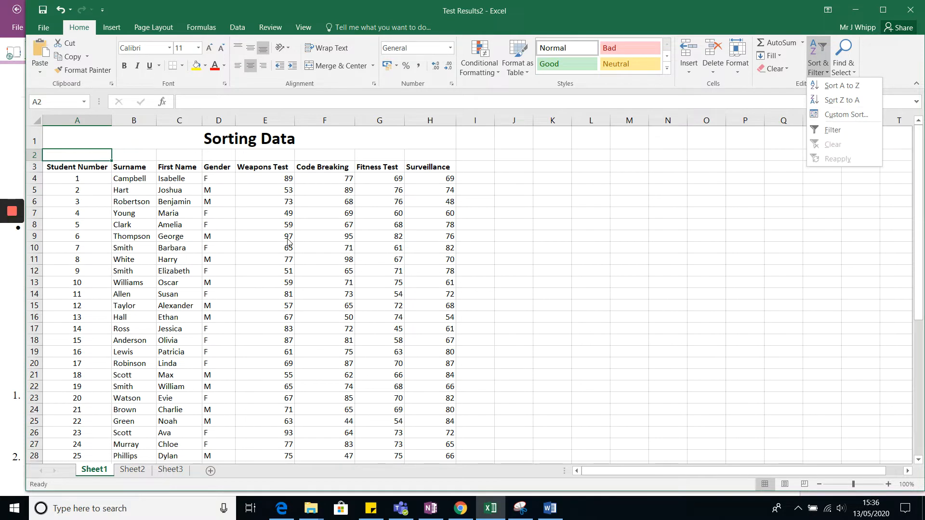
left_click(11, 239)
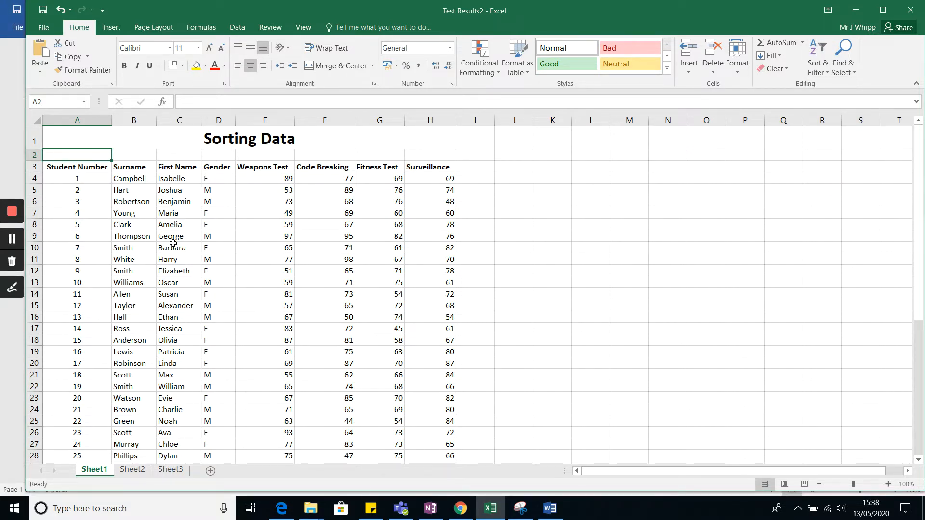
left_click(132, 191)
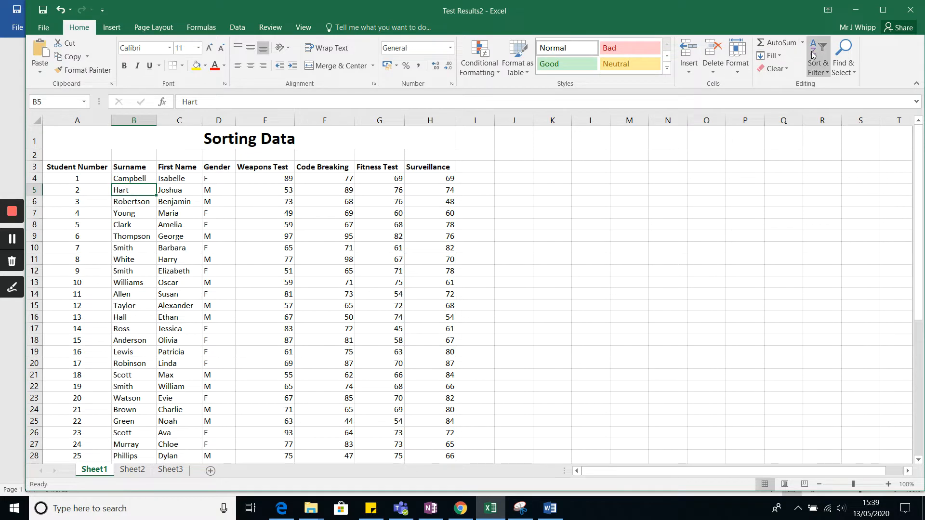
left_click(818, 69)
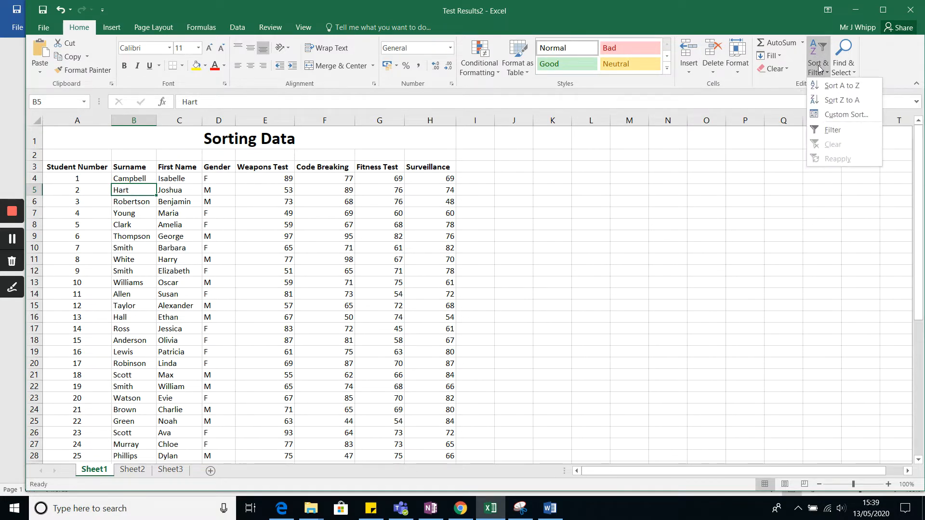
left_click(850, 90)
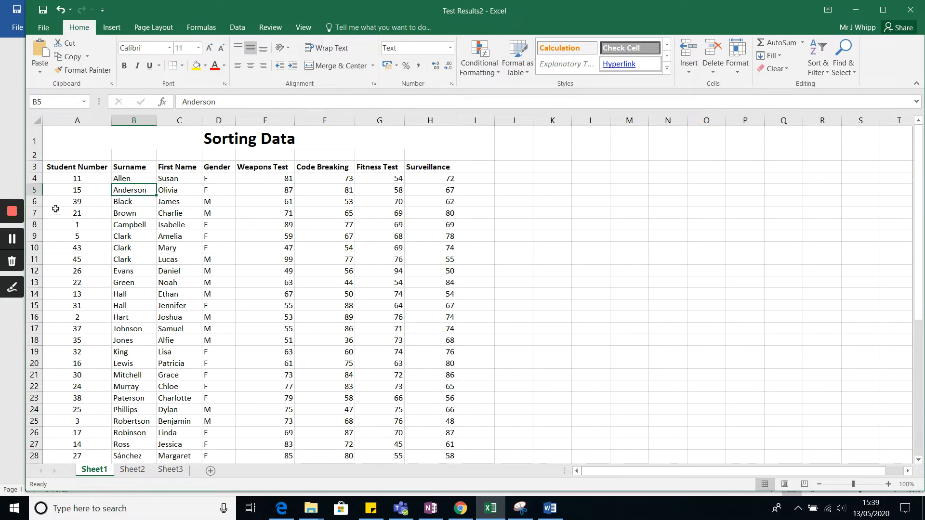
left_click(11, 242)
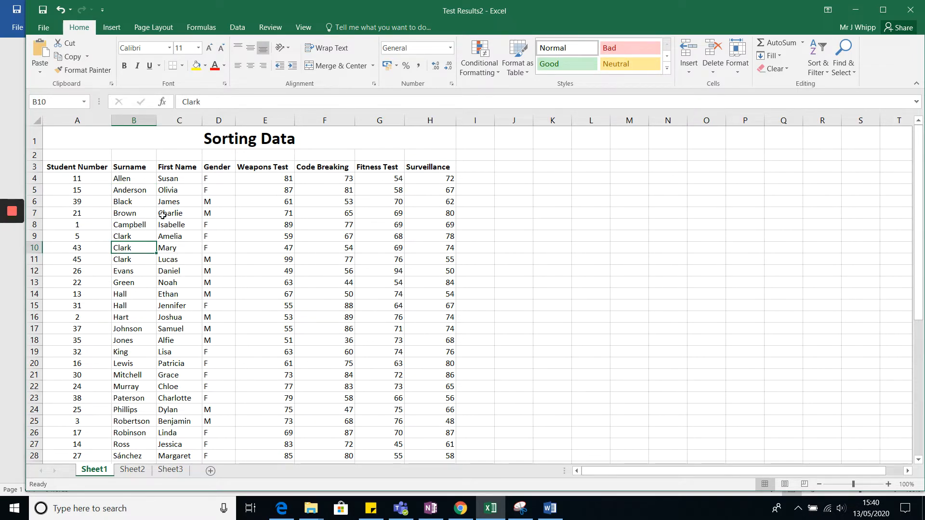
- Undo the last Surname sort
left_click(61, 12)
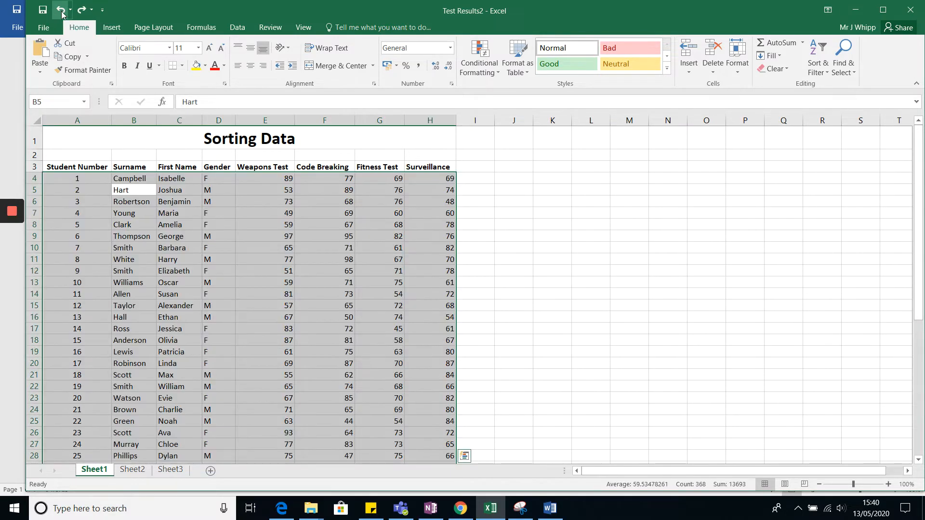
left_click(175, 261)
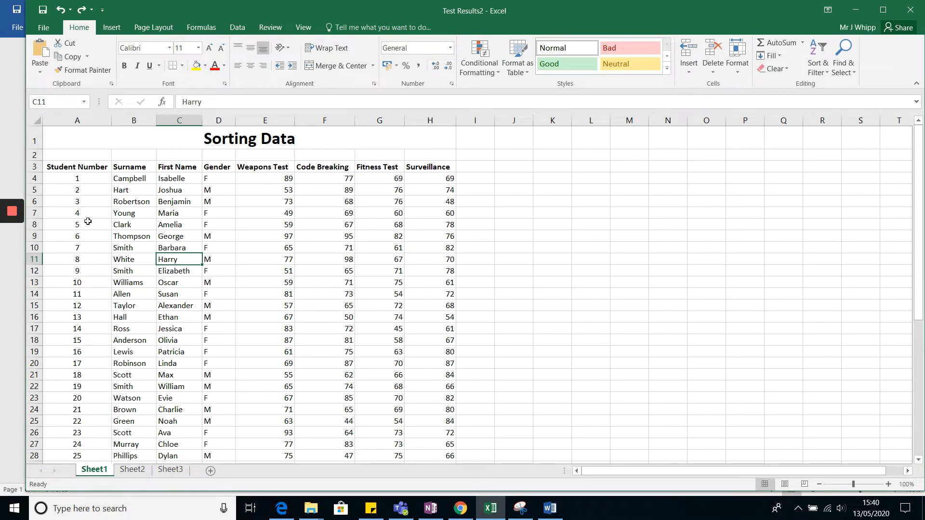
- Sort the student results table by Surname from Z to A
left_click(11, 239)
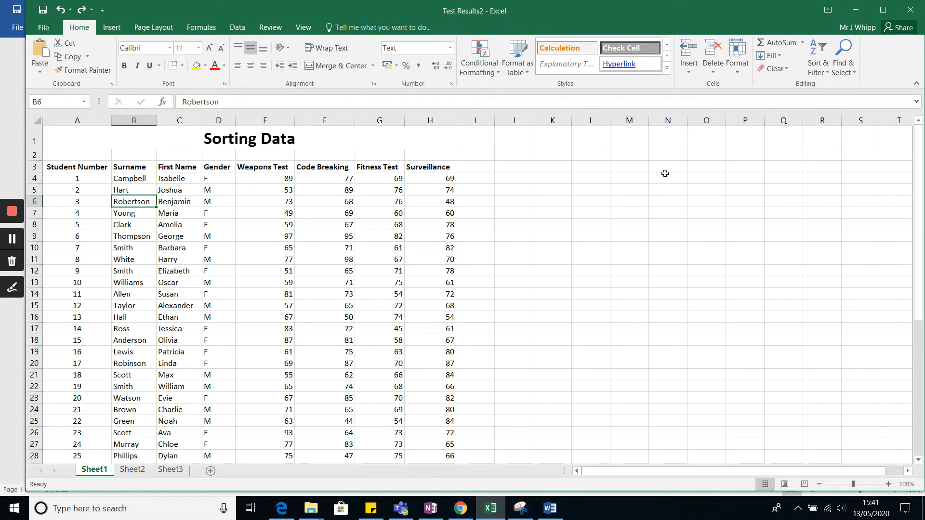
left_click(825, 72)
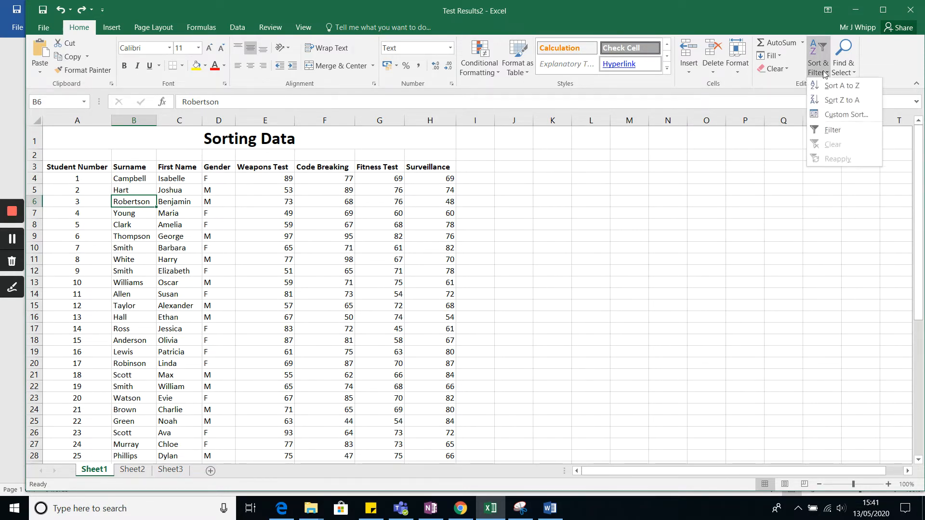
left_click(837, 100)
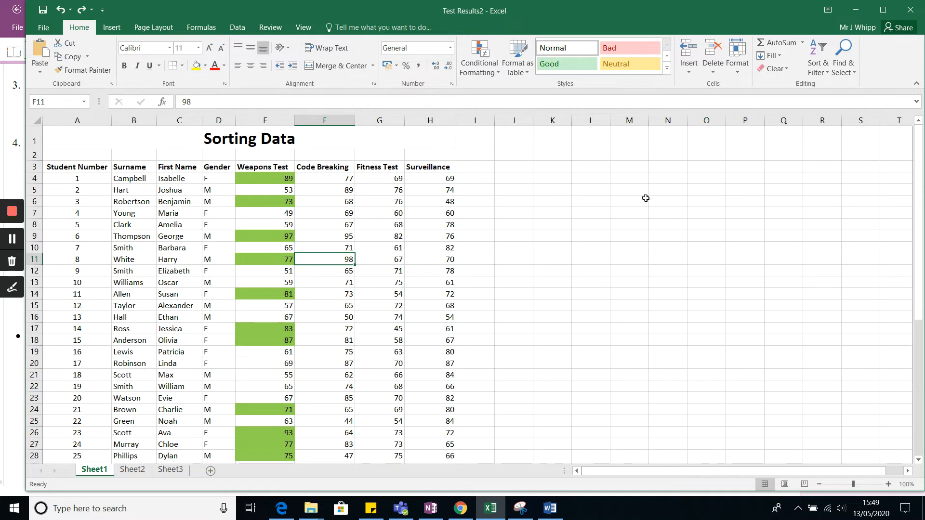
- Apply a custom sort to the table by the Weapons Test column on Cell Color, with the green cells On Top
left_click(823, 77)
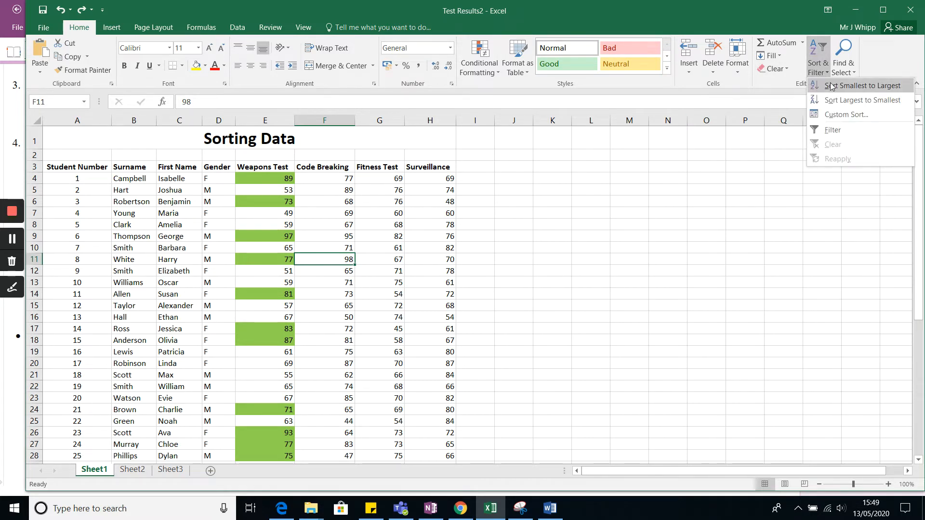
left_click(841, 117)
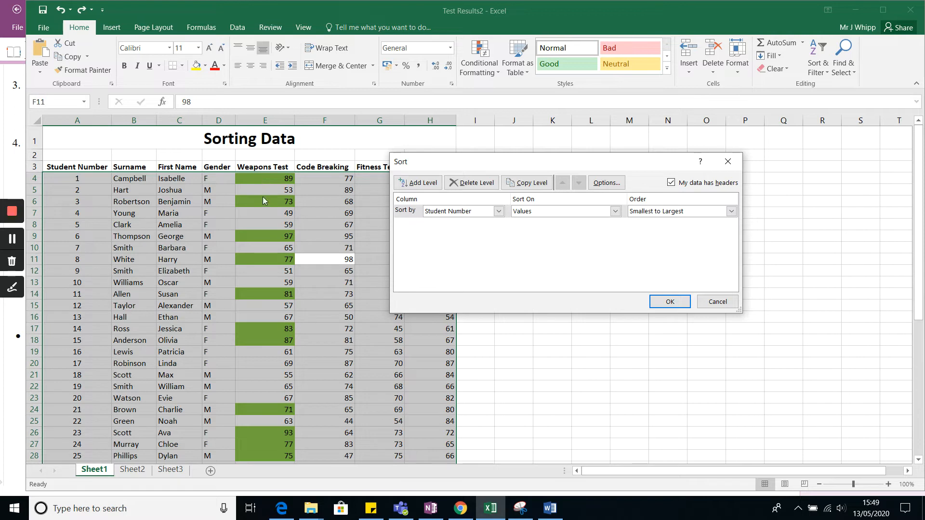
left_click(498, 212)
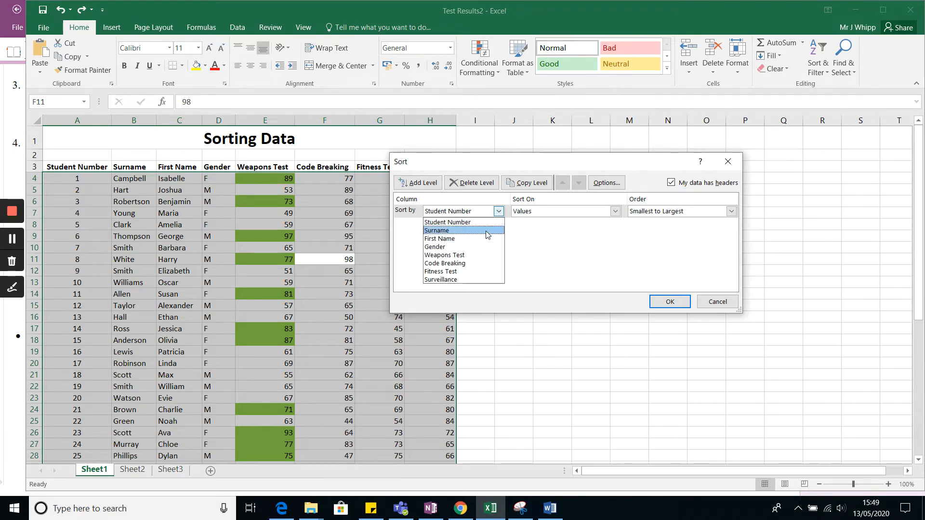
left_click(471, 255)
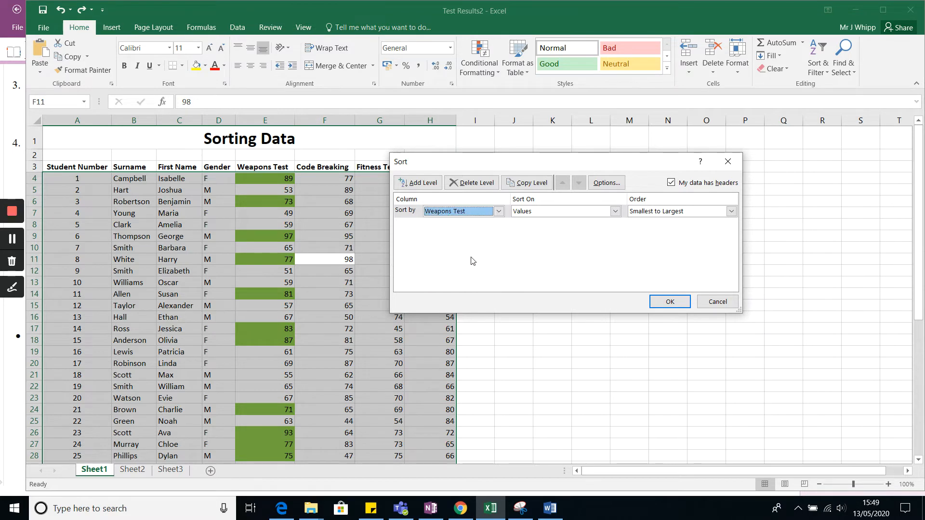
left_click(615, 212)
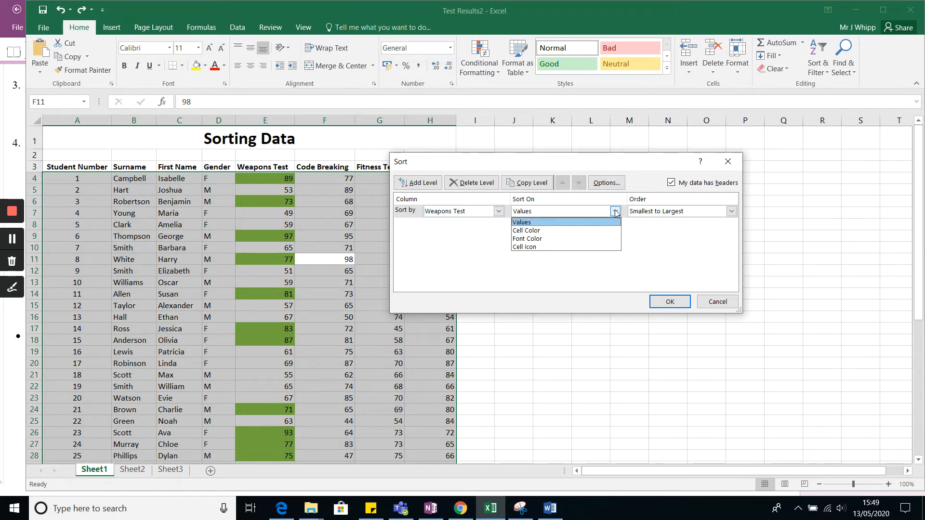
left_click(577, 230)
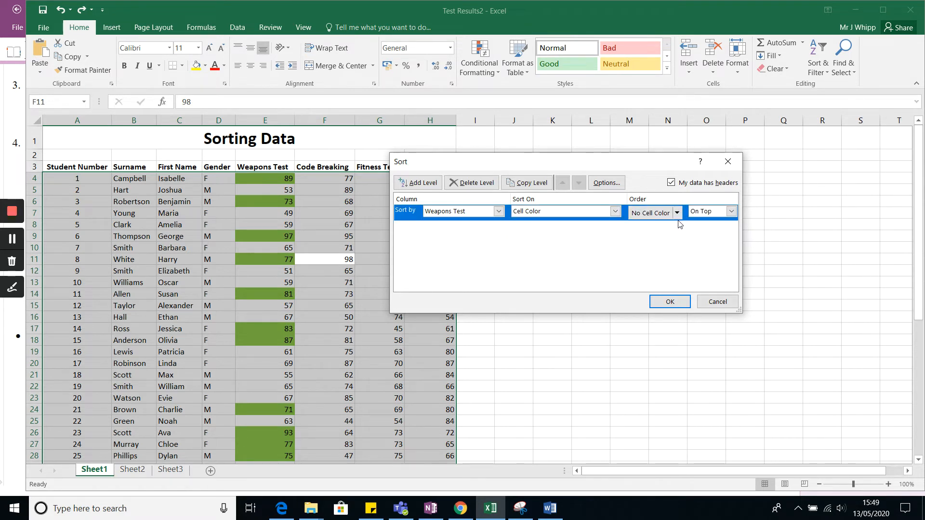
left_click(677, 213)
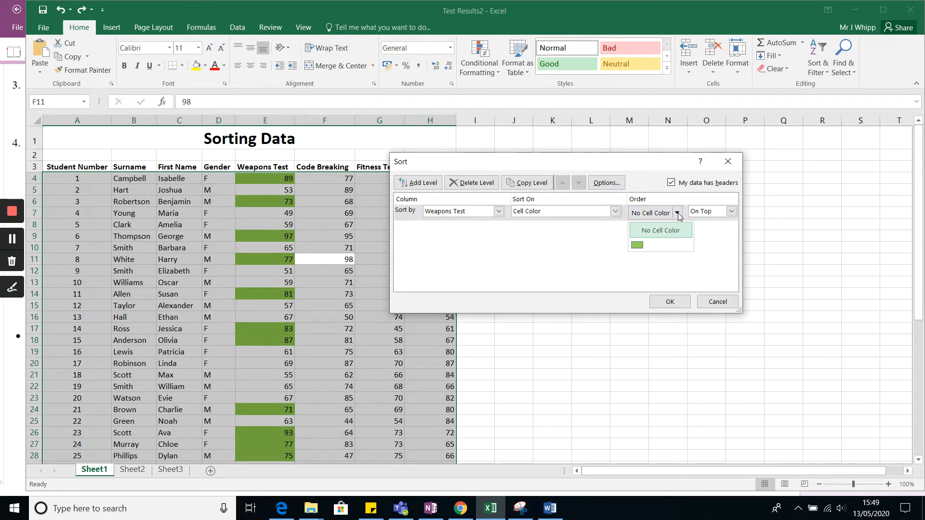
left_click(641, 248)
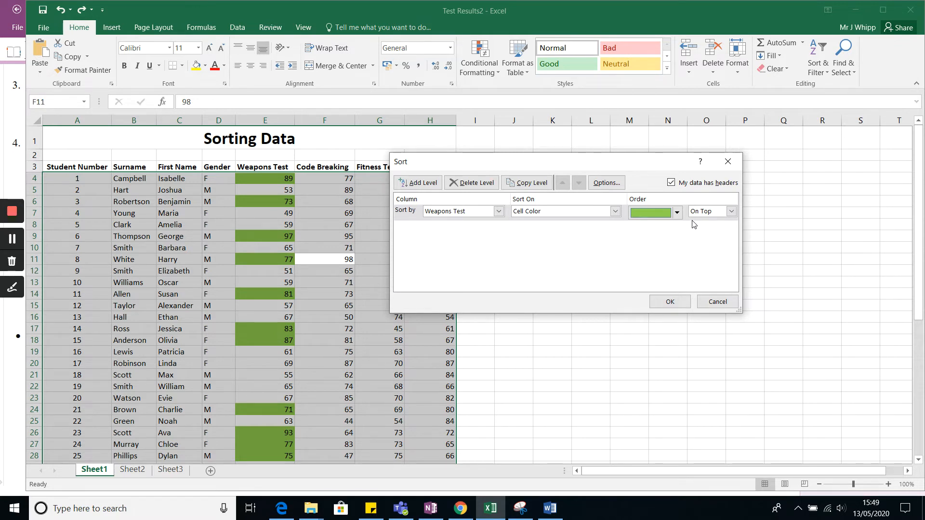
left_click(732, 212)
left_click(731, 213)
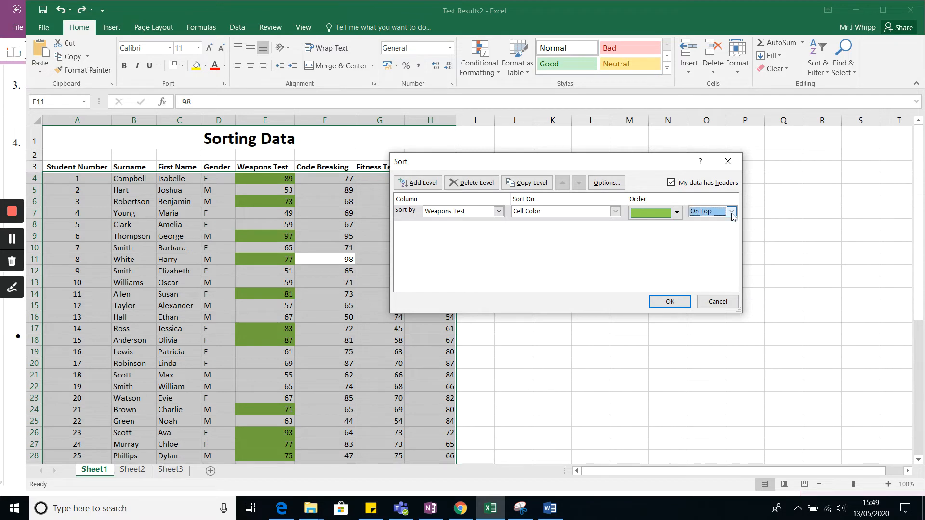
left_click(669, 302)
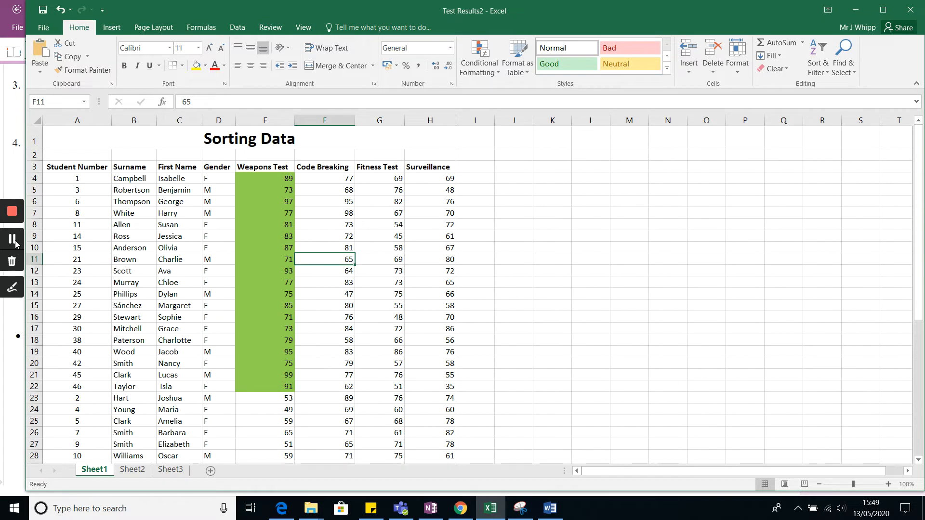
left_click(15, 243)
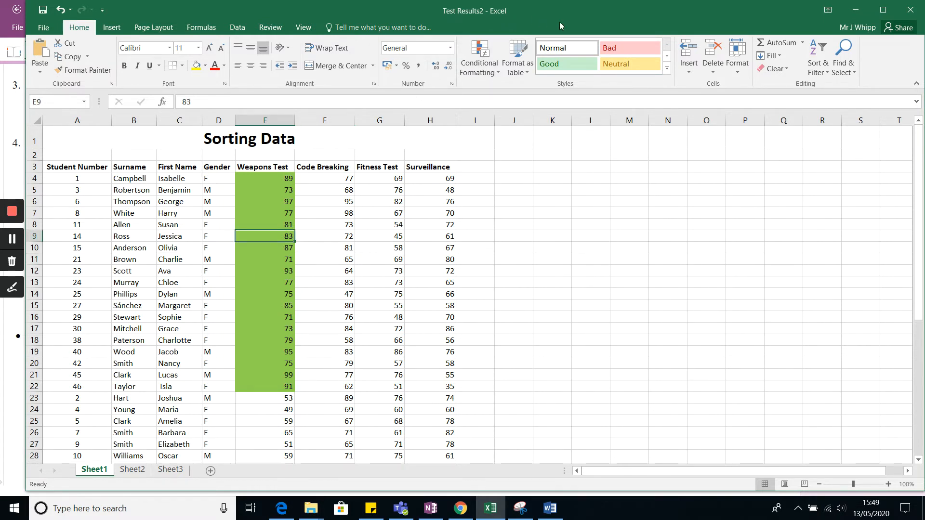
- Apply a custom sort to the table by the Gender column on Values, ordered A to Z, and check the sorted rows
left_click(817, 62)
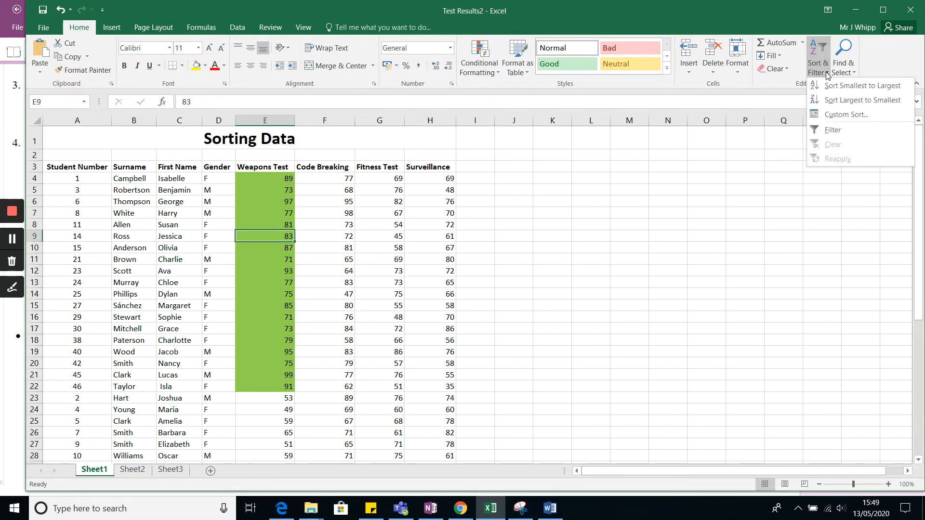
left_click(834, 112)
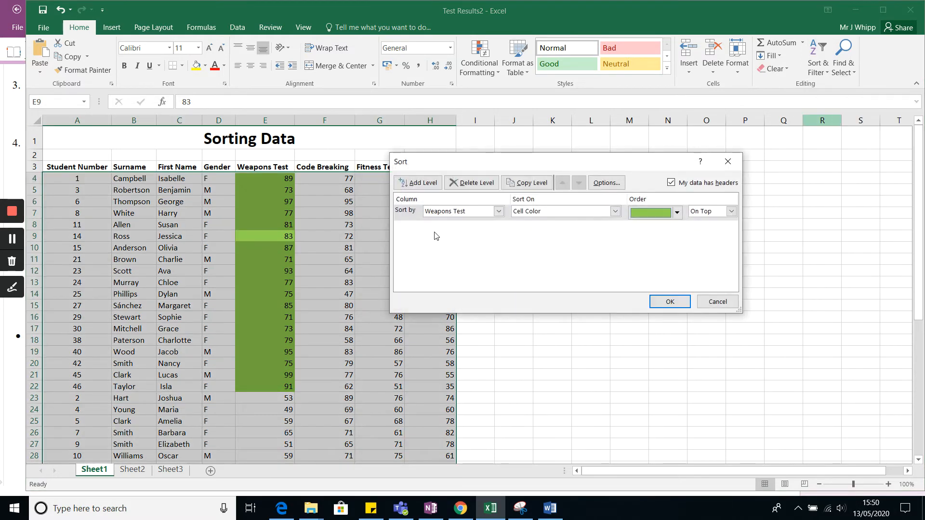
left_click(499, 211)
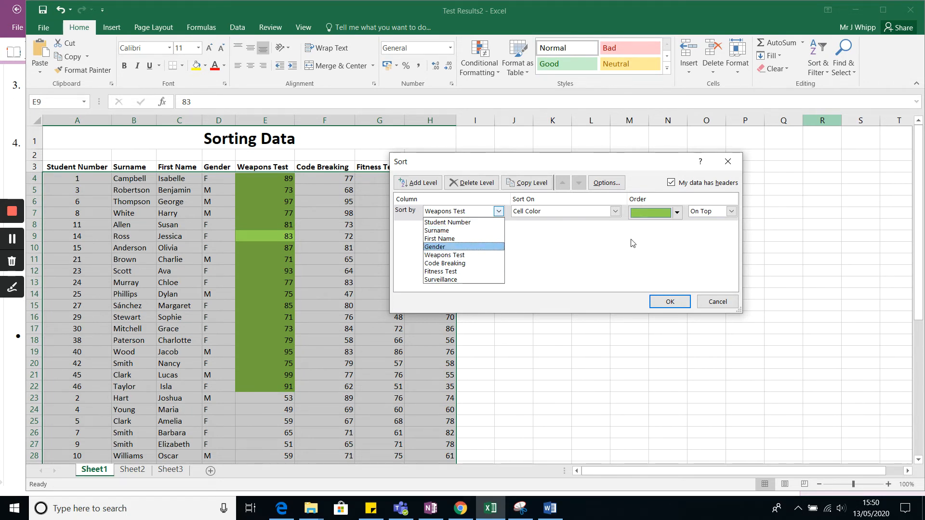
left_click(461, 246)
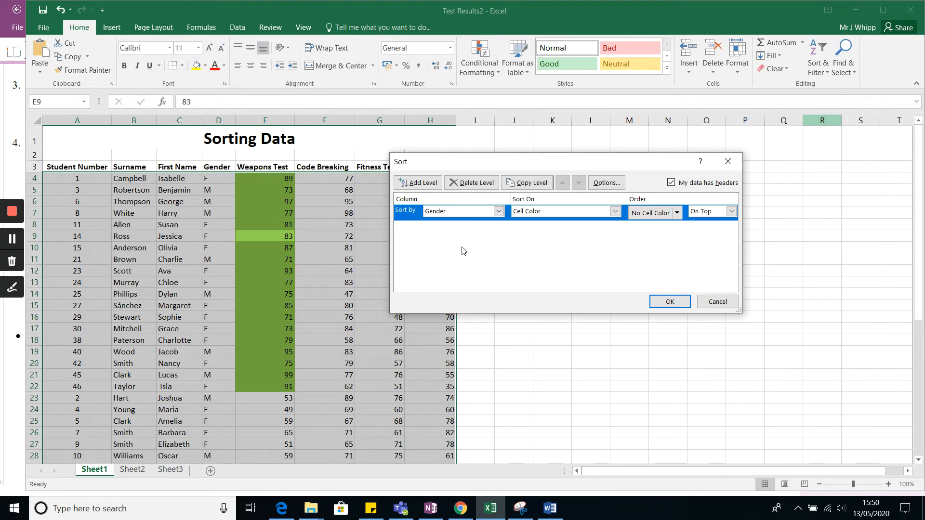
left_click(615, 212)
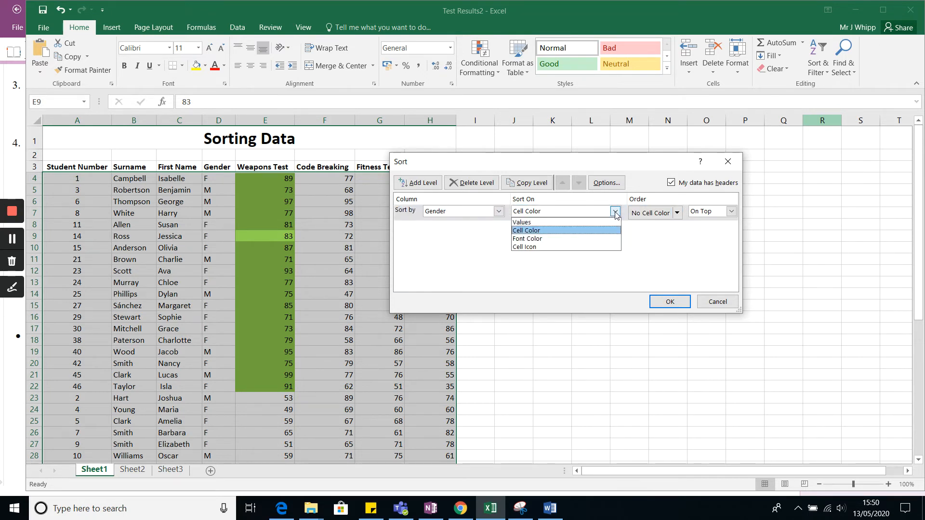
left_click(565, 221)
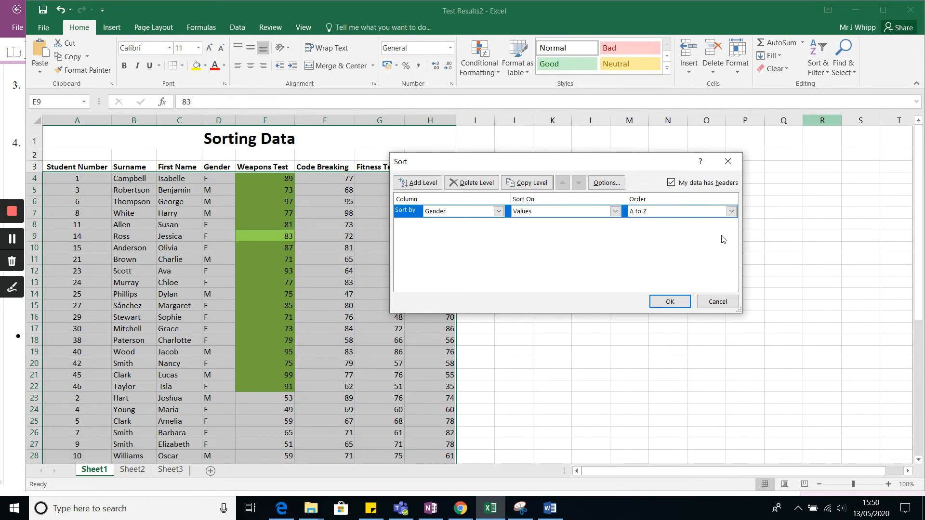
left_click(731, 212)
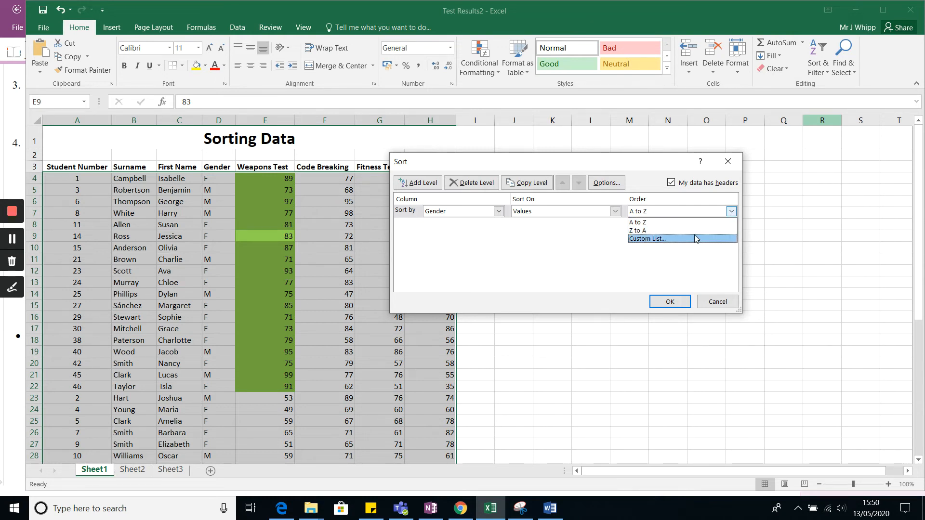
left_click(721, 221)
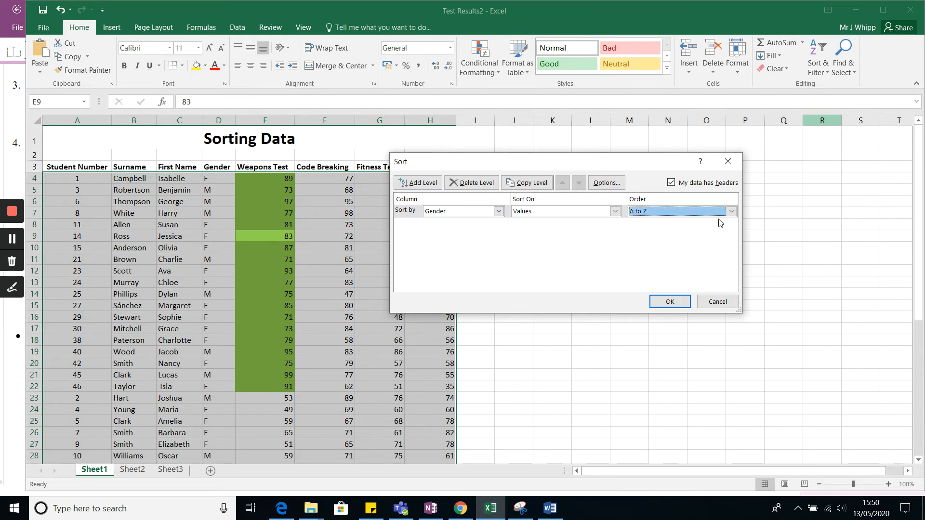
left_click(672, 303)
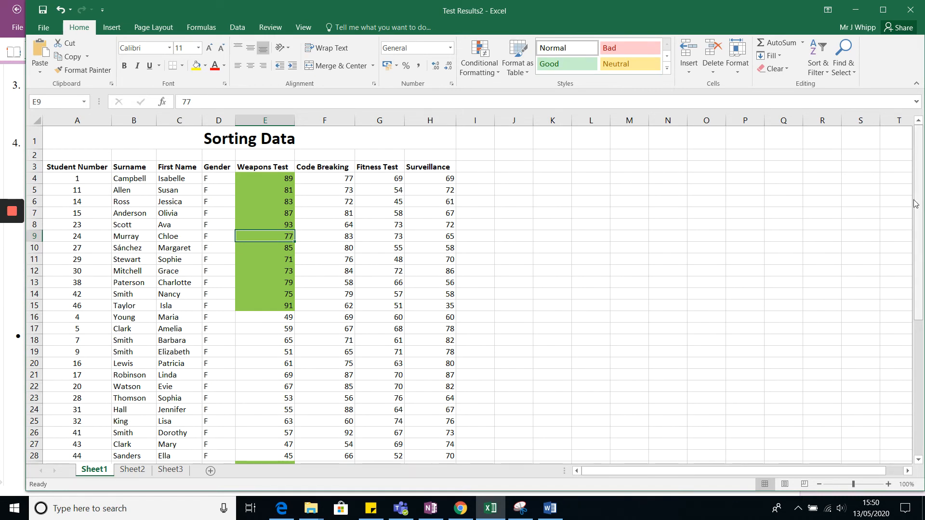
left_click_drag(918, 201, 922, 341)
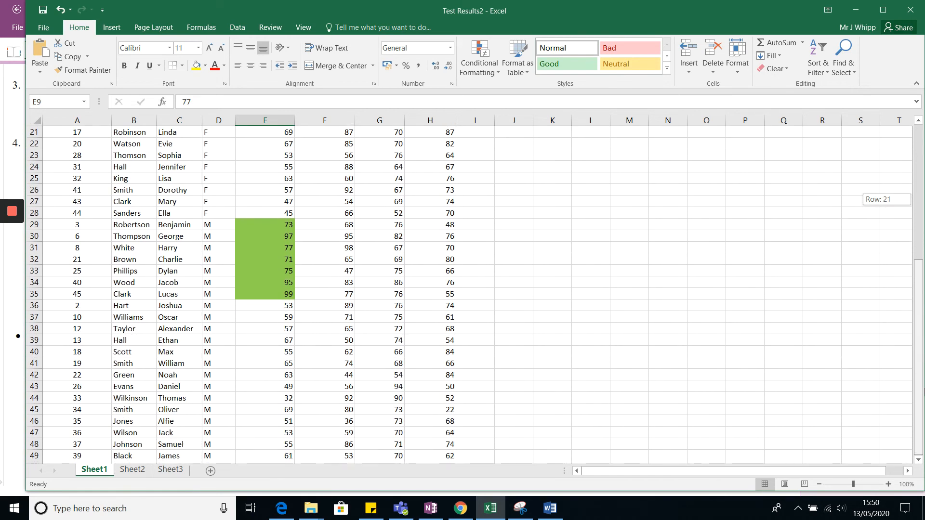
left_click_drag(924, 392, 924, 389)
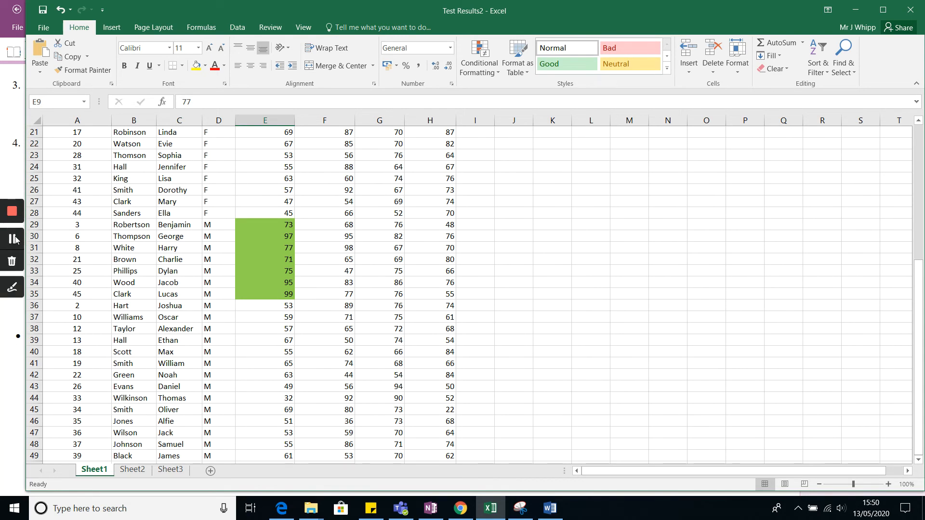
left_click(13, 239)
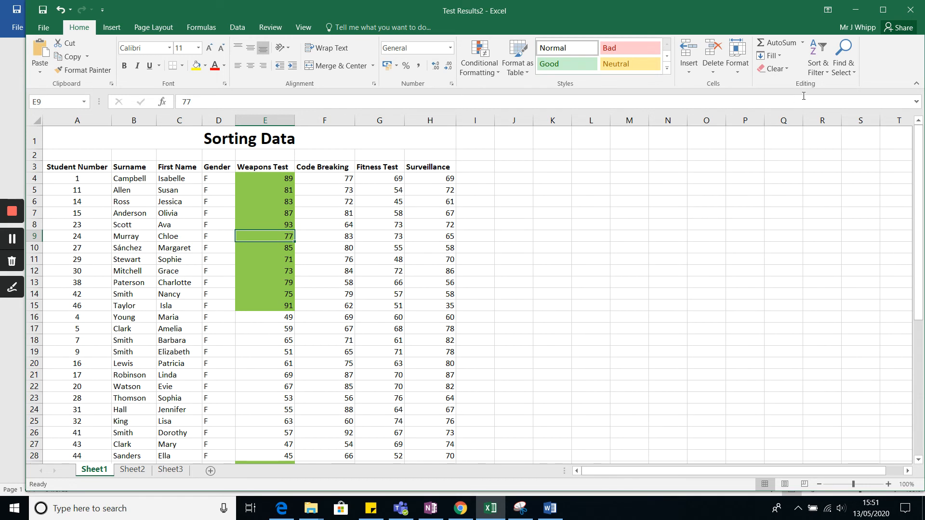
left_click(821, 72)
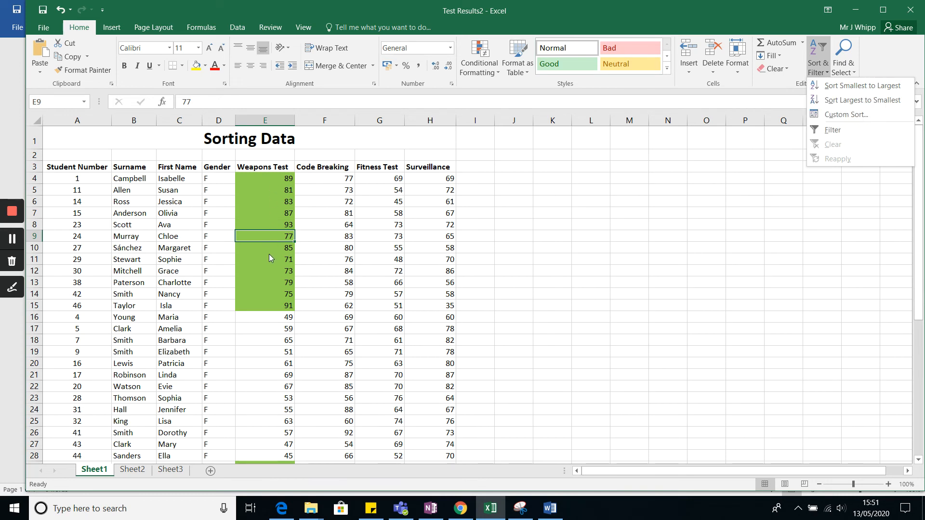
left_click(139, 188)
left_click(137, 189)
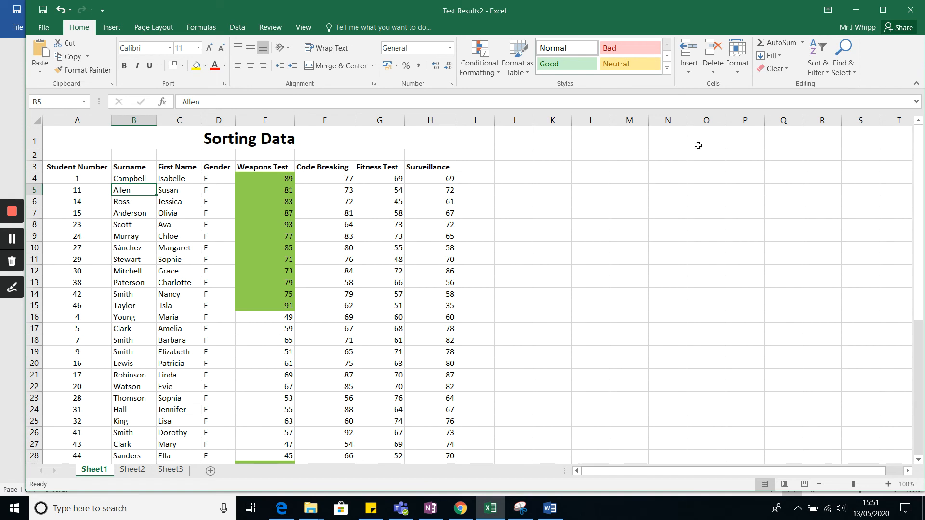
left_click(823, 71)
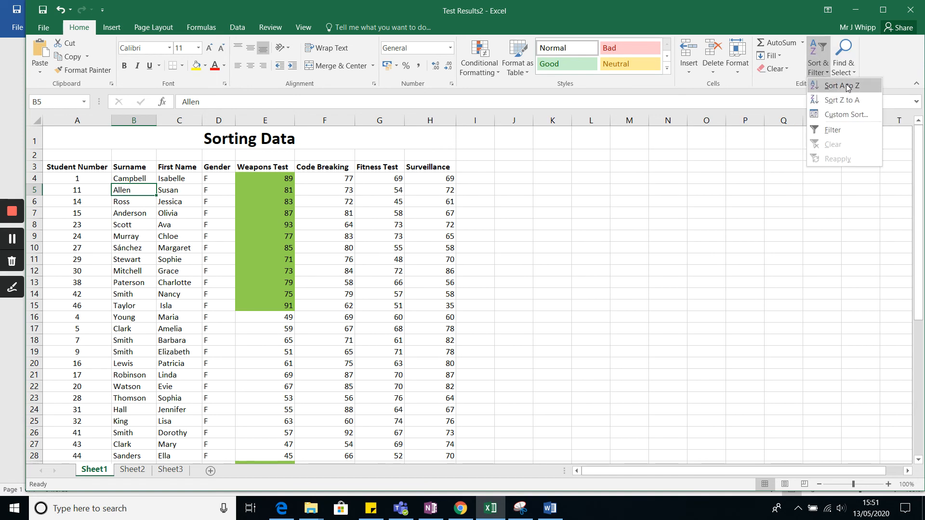
left_click(13, 241)
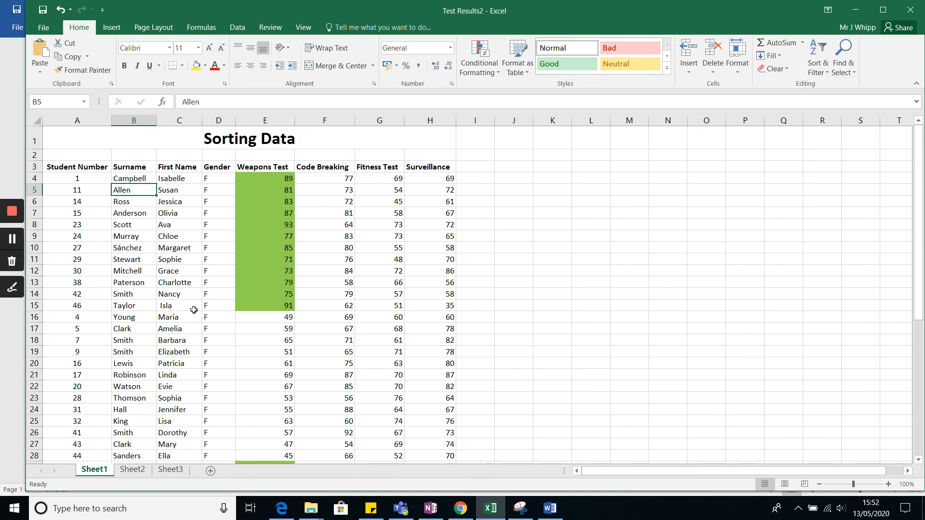